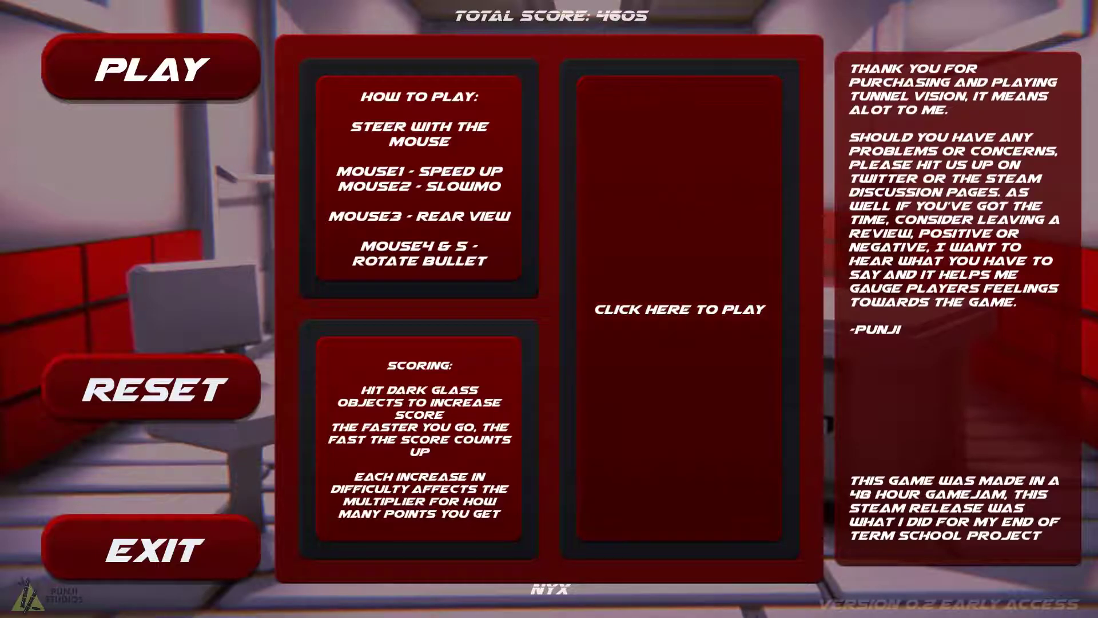
# Start a run and speed the bullet through the first office rooms to difficulty 5, score 1229.
pyautogui.click(566, 258)
pyautogui.press('w')
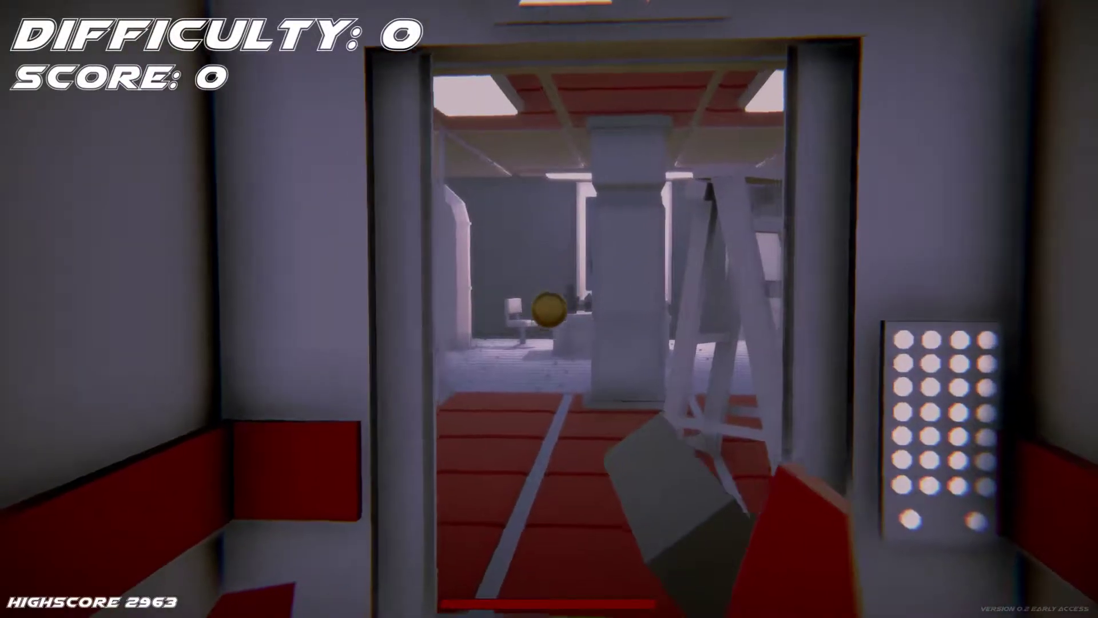
pyautogui.press('w')
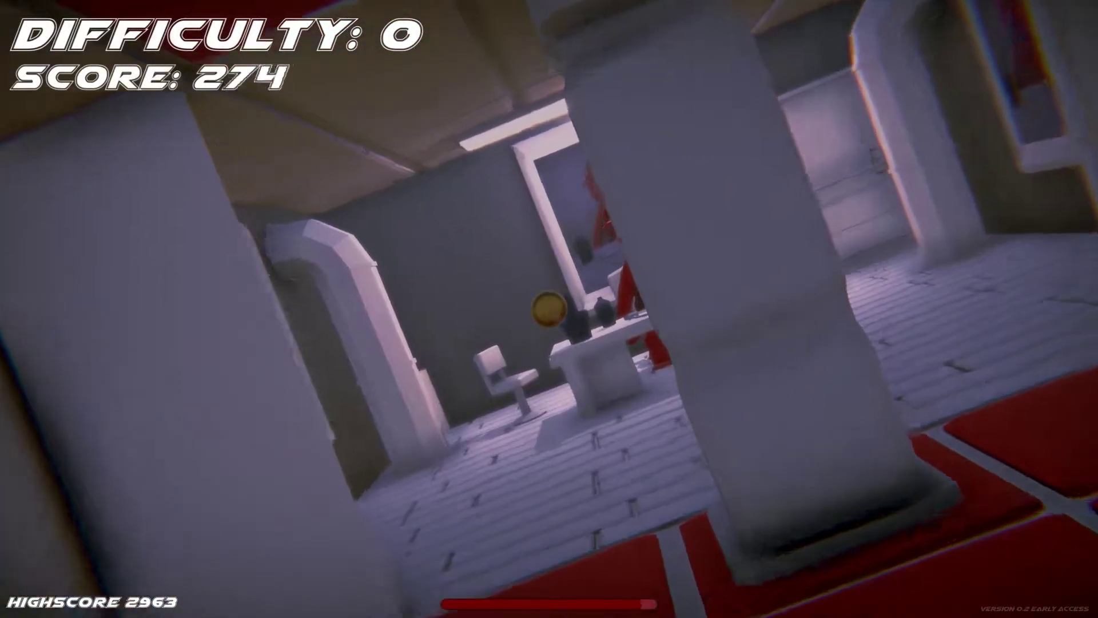
pyautogui.press('w')
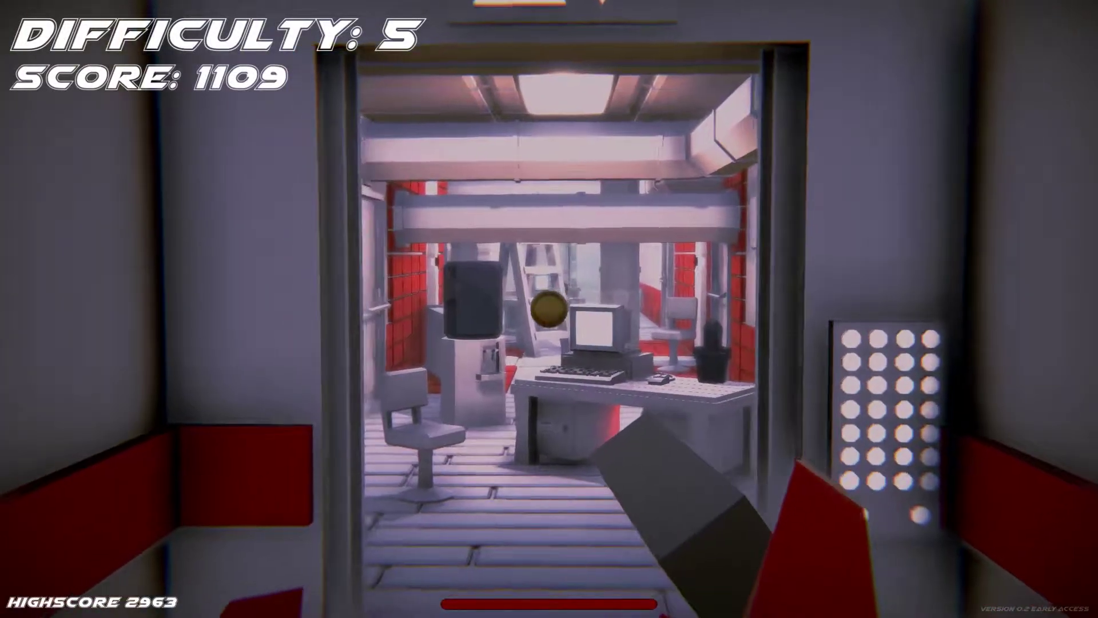
pyautogui.press('w')
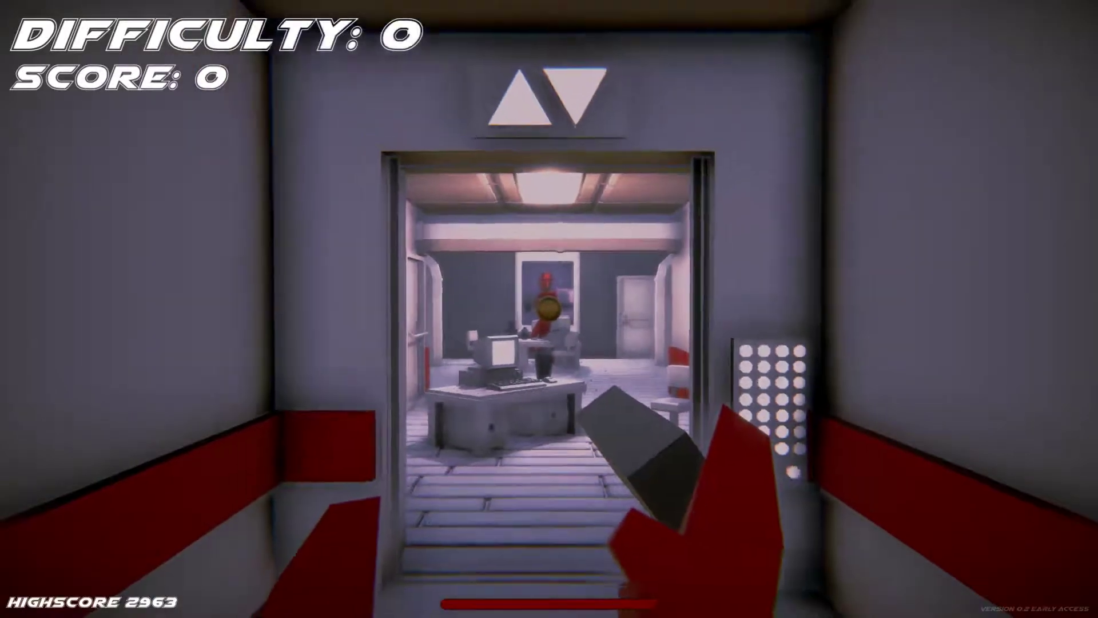
# Speed the bullet out of the elevator and down the corridors, reaching difficulty 10 and score 2987.
pyautogui.press('w')
pyautogui.press('w')
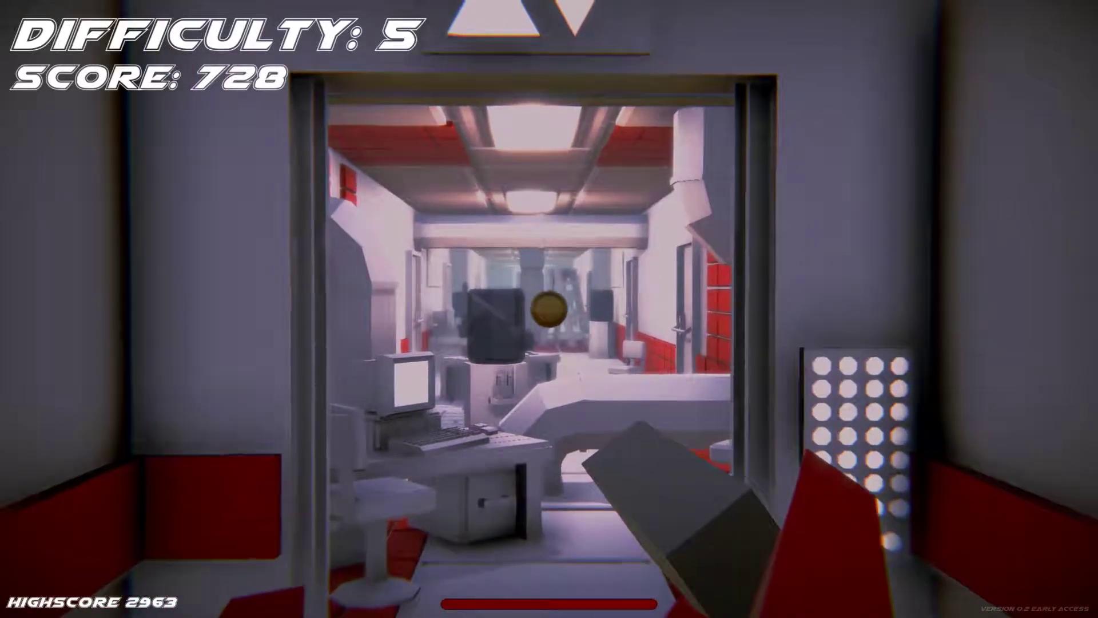
pyautogui.press('w')
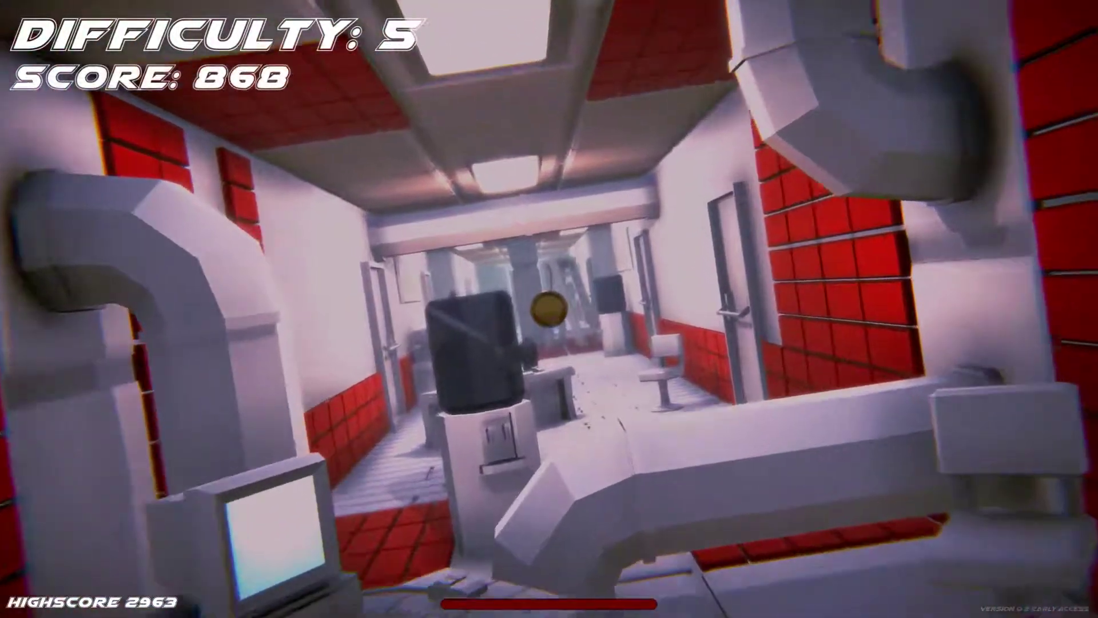
pyautogui.press('w')
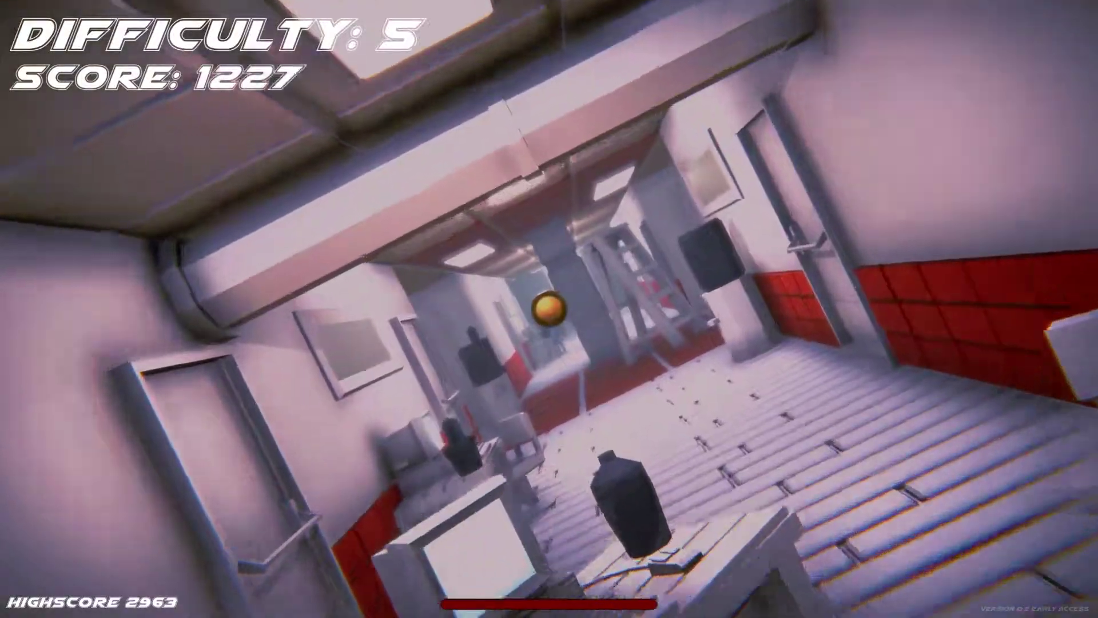
pyautogui.press('w')
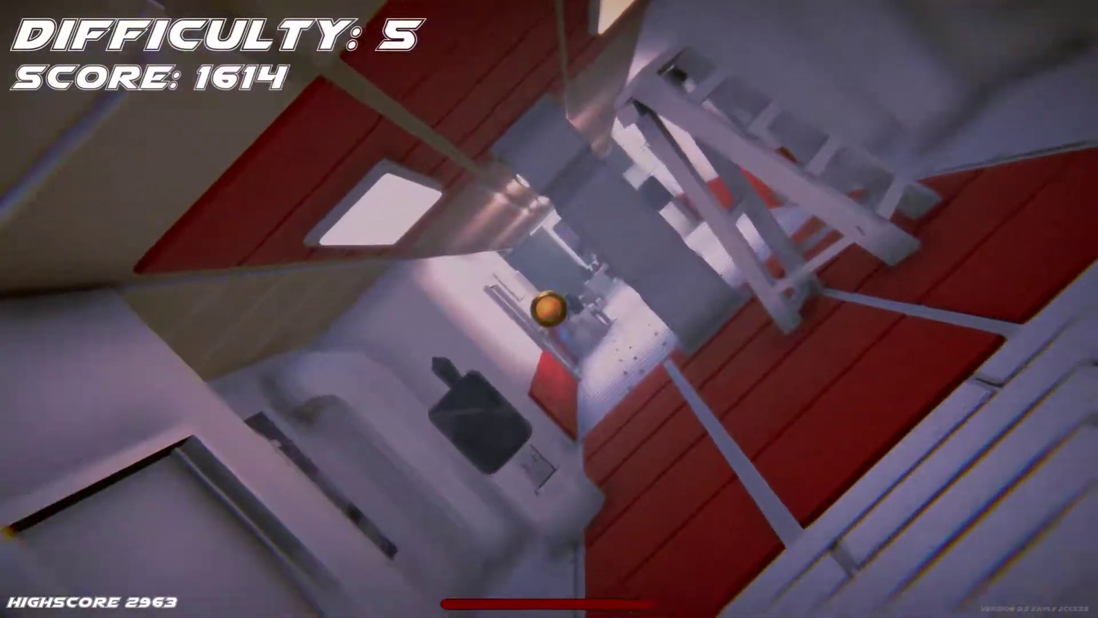
pyautogui.press('w')
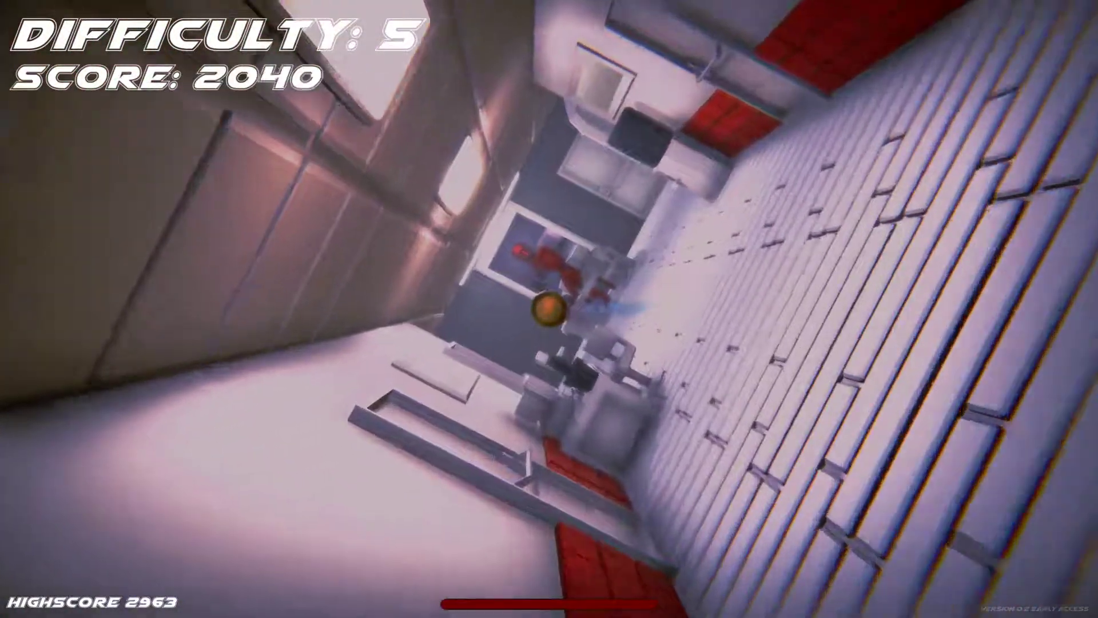
pyautogui.press('w')
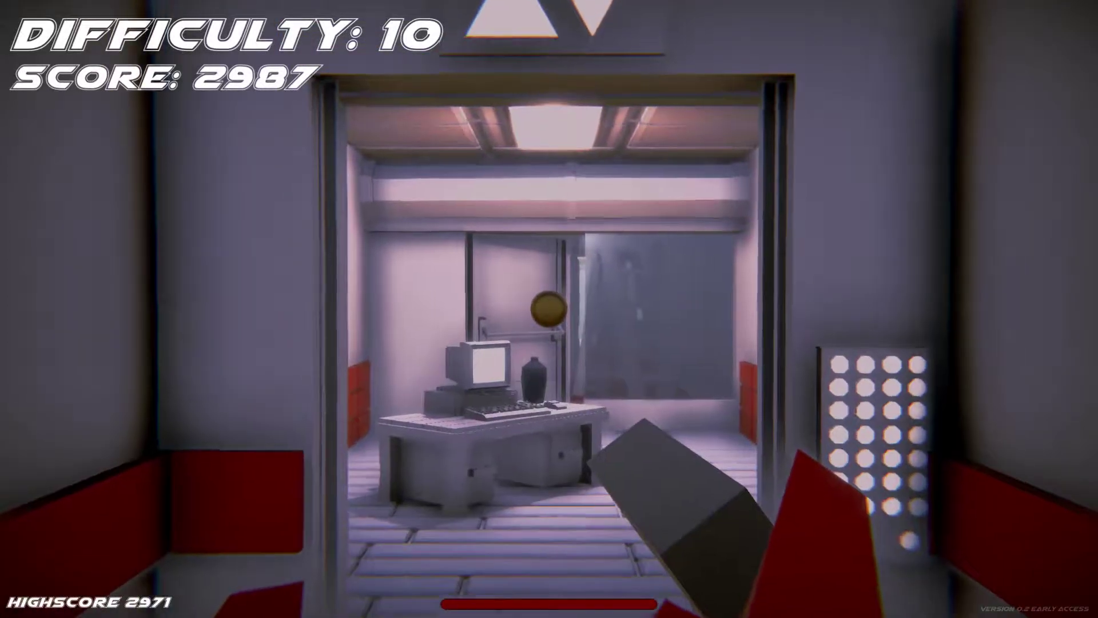
# Speed through more office rooms into a narrower room, lifting the score to 4036 at difficulty 10.
pyautogui.press('w')
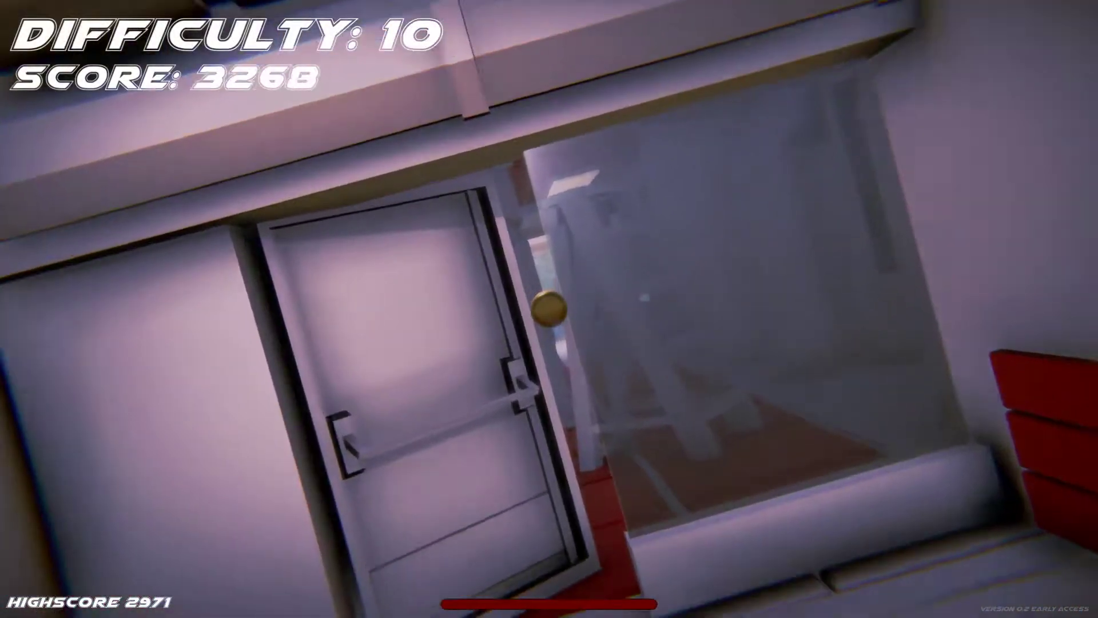
pyautogui.press('w')
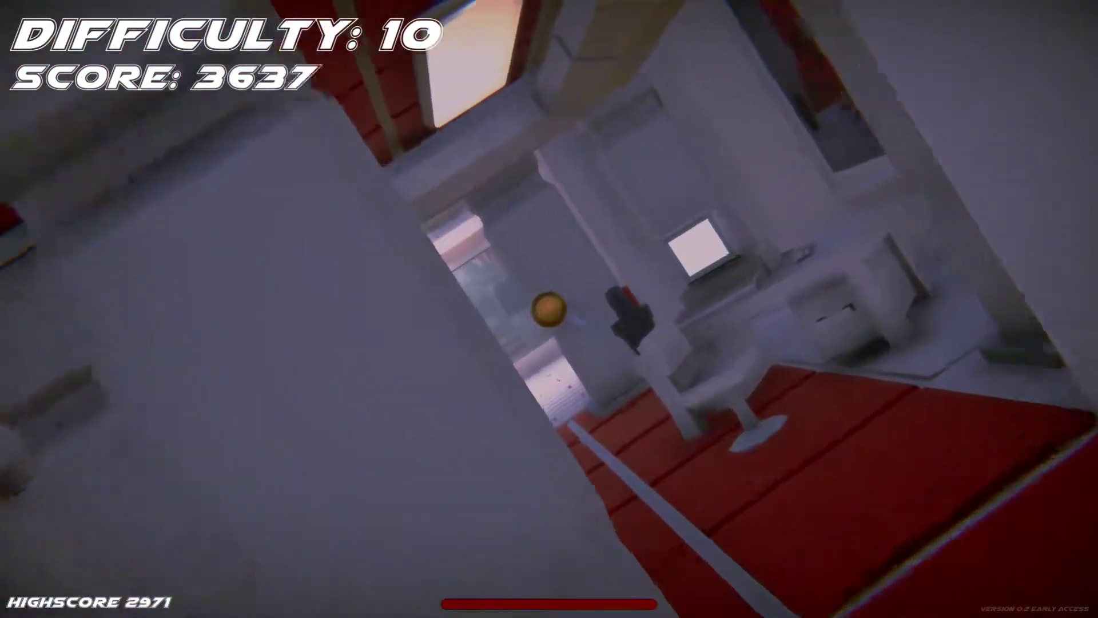
pyautogui.press('w')
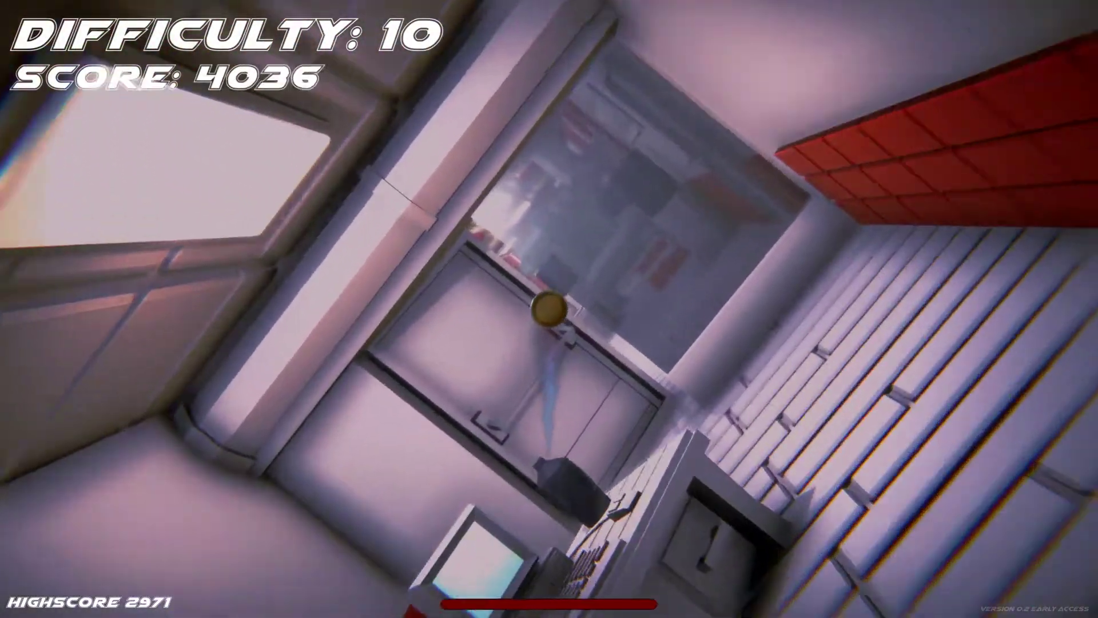